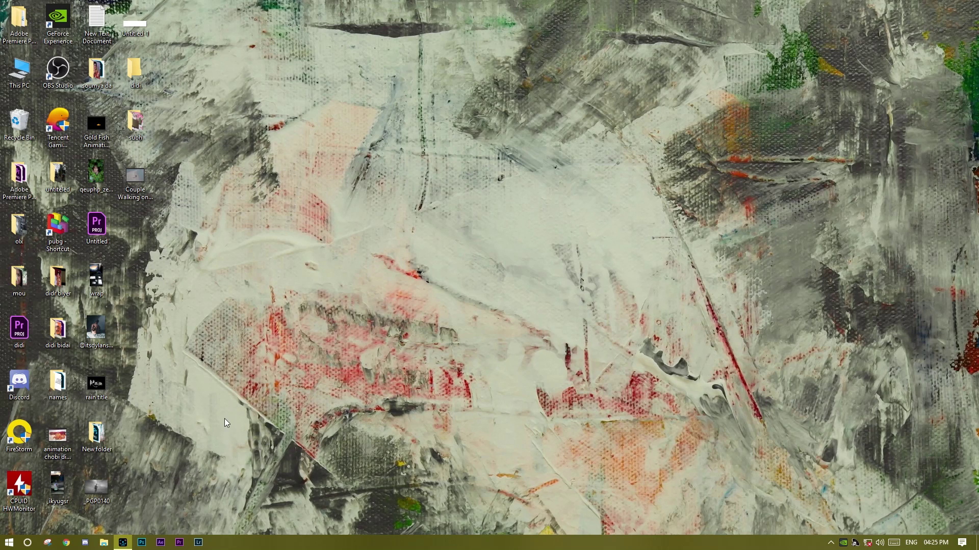
# - Launch After Effects, close the Home screen, and restore its window beside the desktop
pyautogui.click(165, 545)
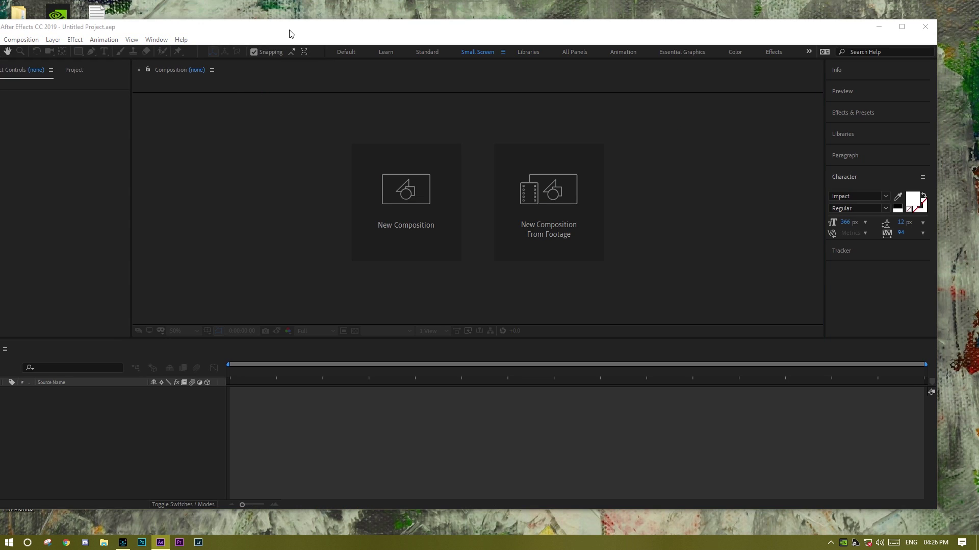
pyautogui.moveTo(289, 30)
pyautogui.mouseDown()
pyautogui.moveTo(392, 75)
pyautogui.moveTo(477, 1)
pyautogui.mouseUp()
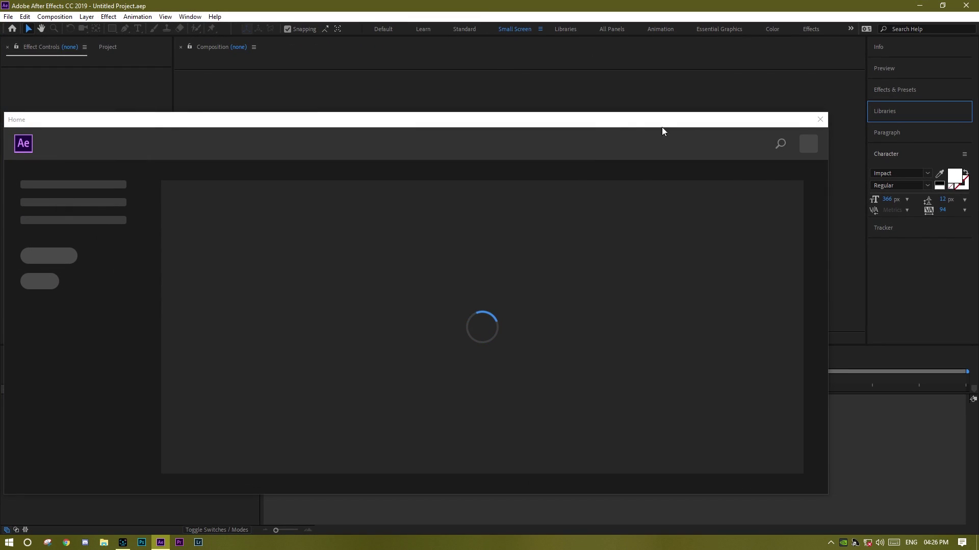
pyautogui.click(818, 119)
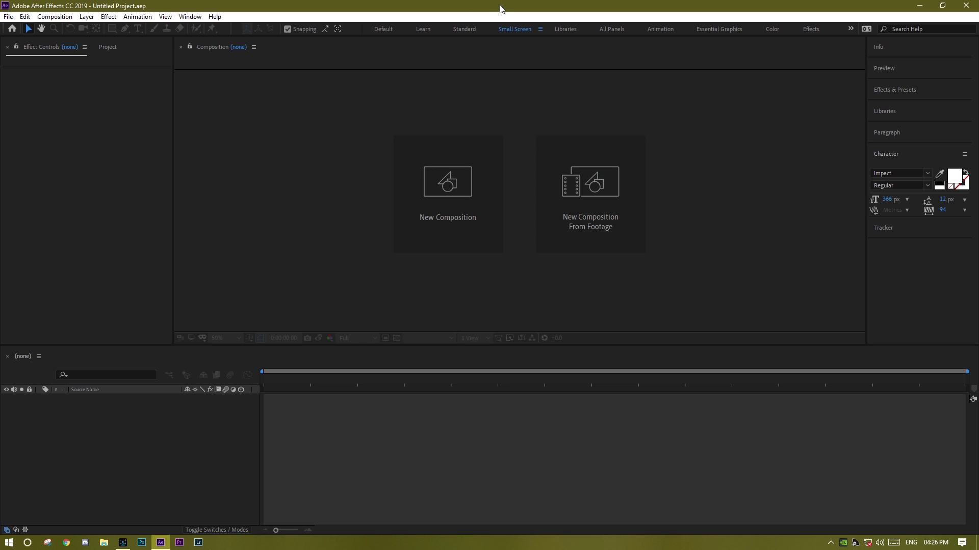
pyautogui.moveTo(500, 8); pyautogui.dragTo(705, 42)
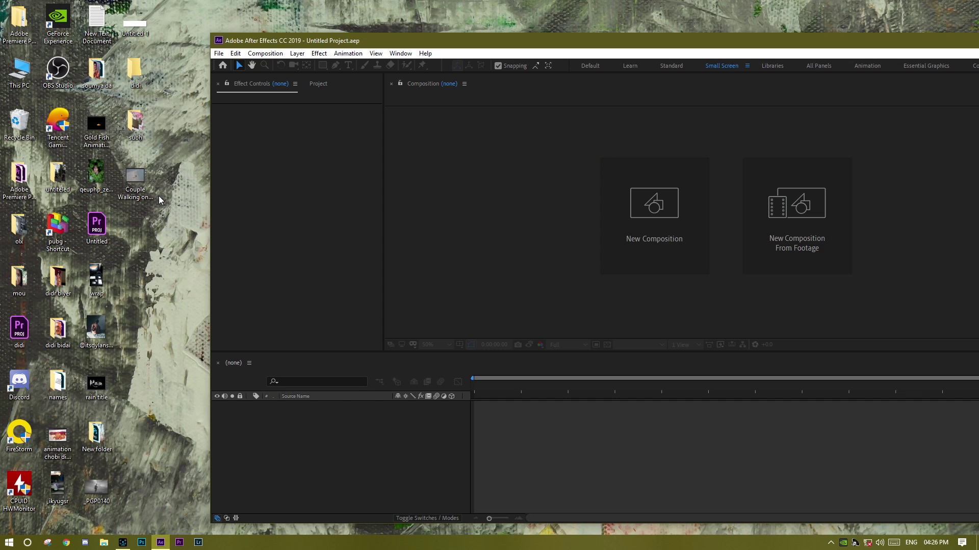
pyautogui.moveTo(140, 186); pyautogui.dragTo(328, 209)
# - Import the drone beach clip from the desktop, maximize the window, and build a composition from it
pyautogui.click(322, 87)
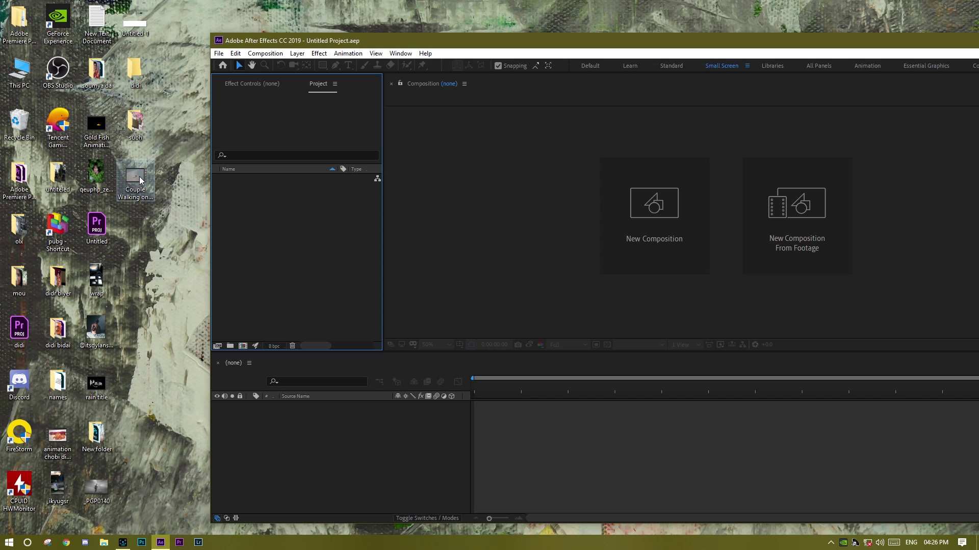
pyautogui.moveTo(139, 177); pyautogui.dragTo(264, 250)
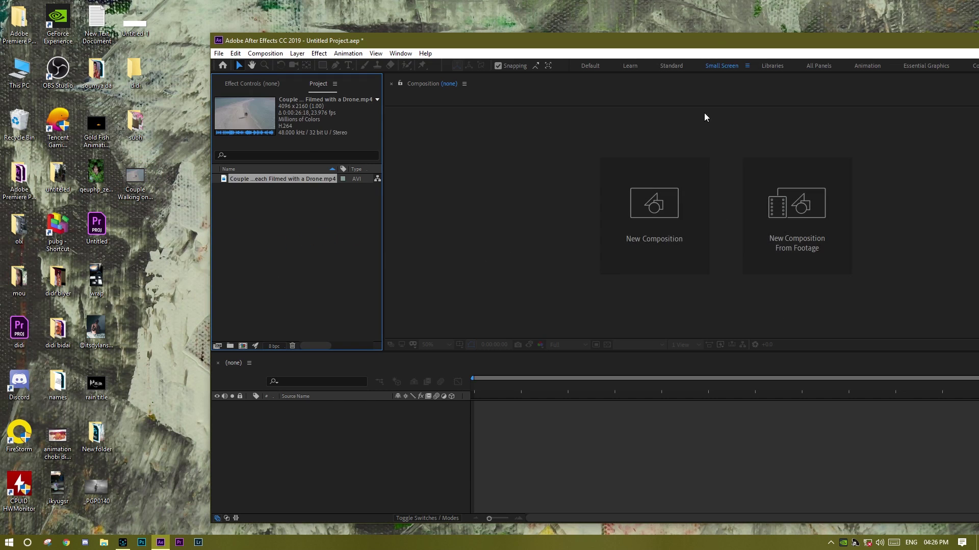
pyautogui.doubleClick(722, 42)
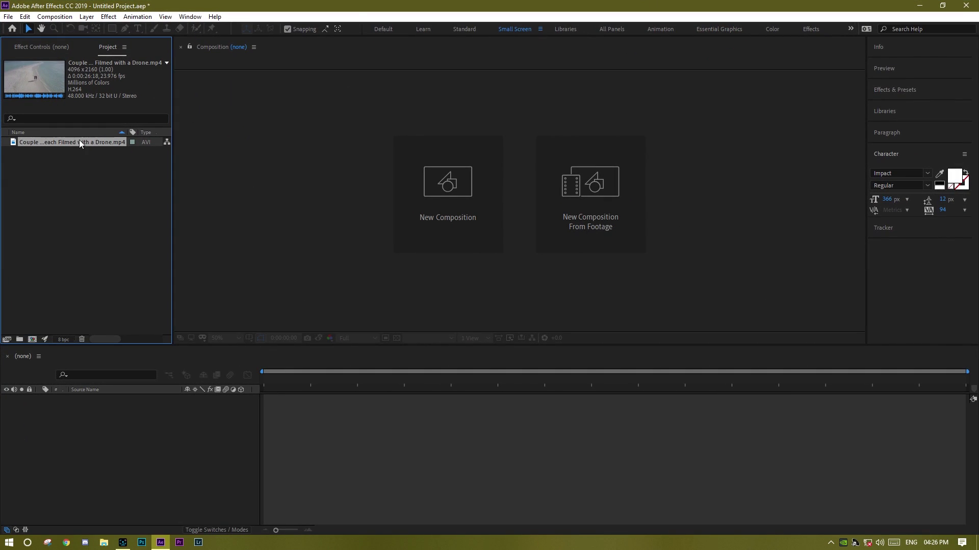
pyautogui.moveTo(78, 141); pyautogui.dragTo(118, 433)
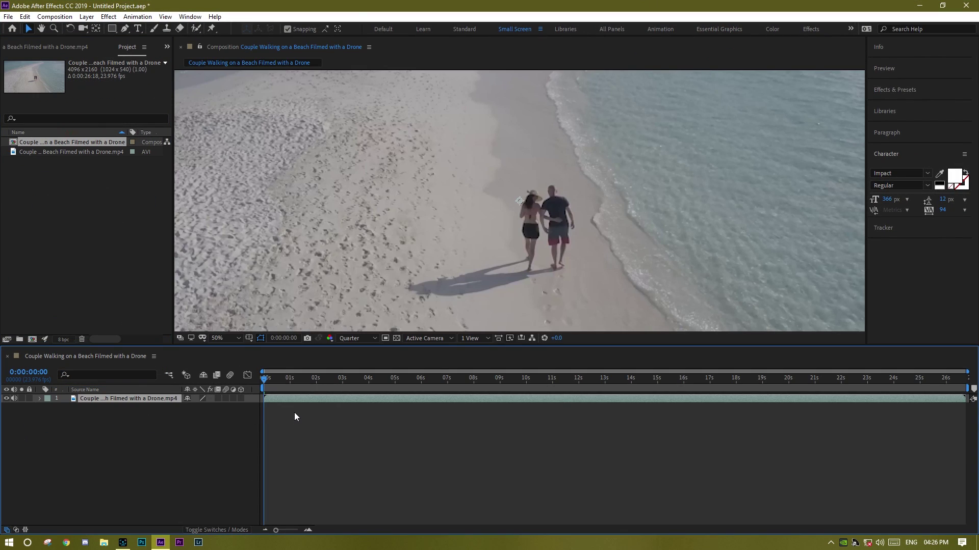
pyautogui.scroll(-6, 378, 234)
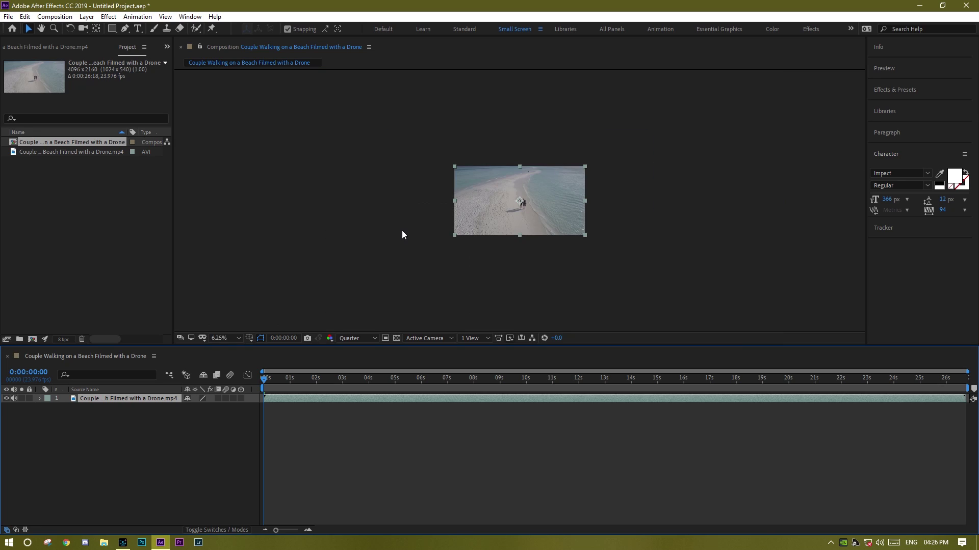
pyautogui.scroll(4, 415, 234)
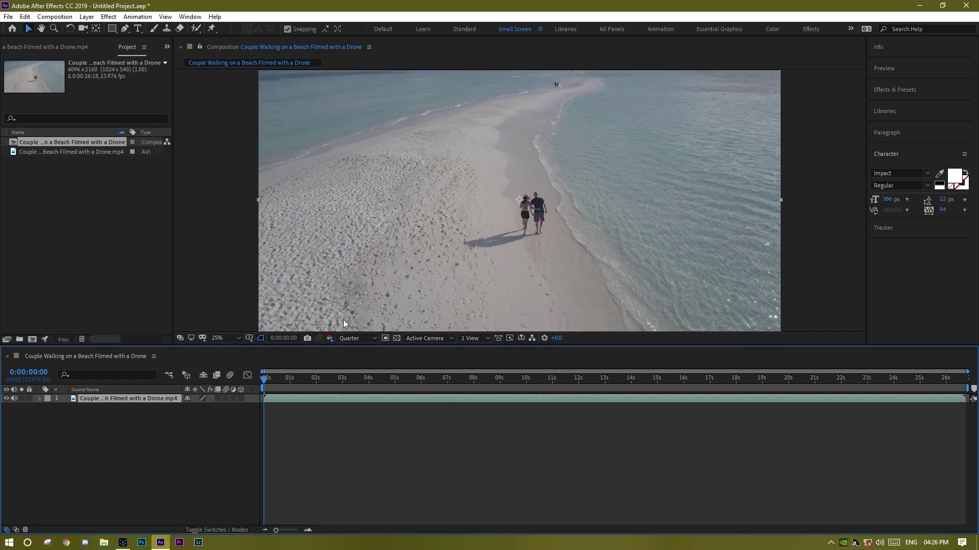
pyautogui.moveTo(264, 382); pyautogui.dragTo(300, 380)
pyautogui.press('space')
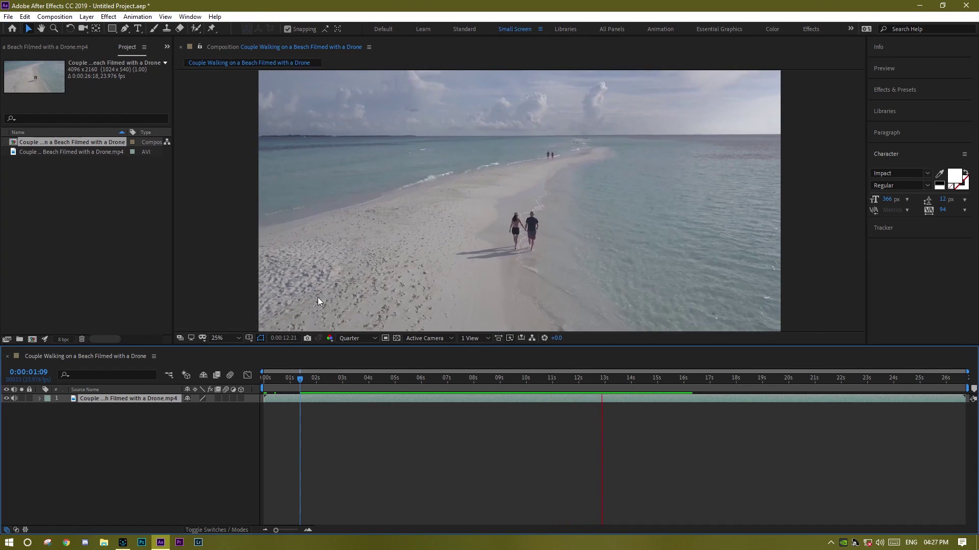
pyautogui.press('space')
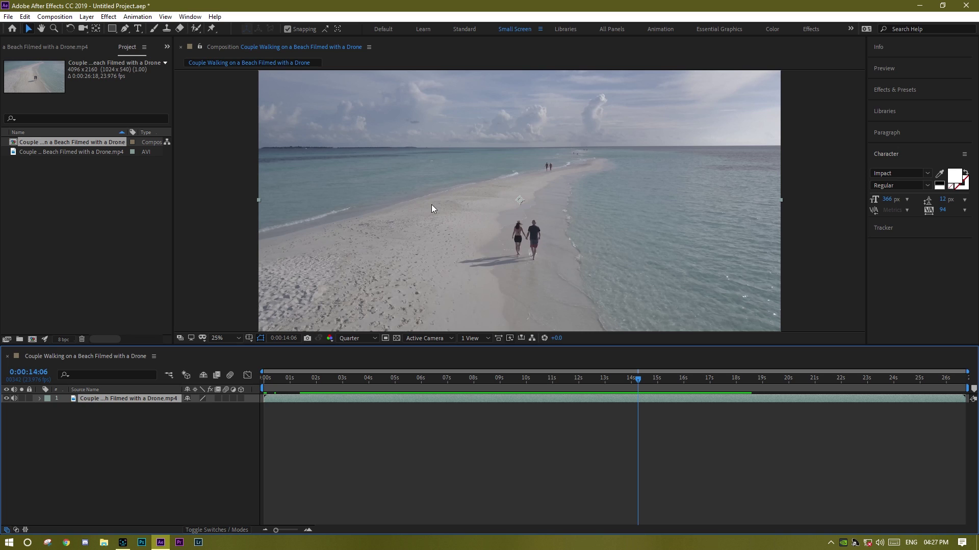
pyautogui.press('space')
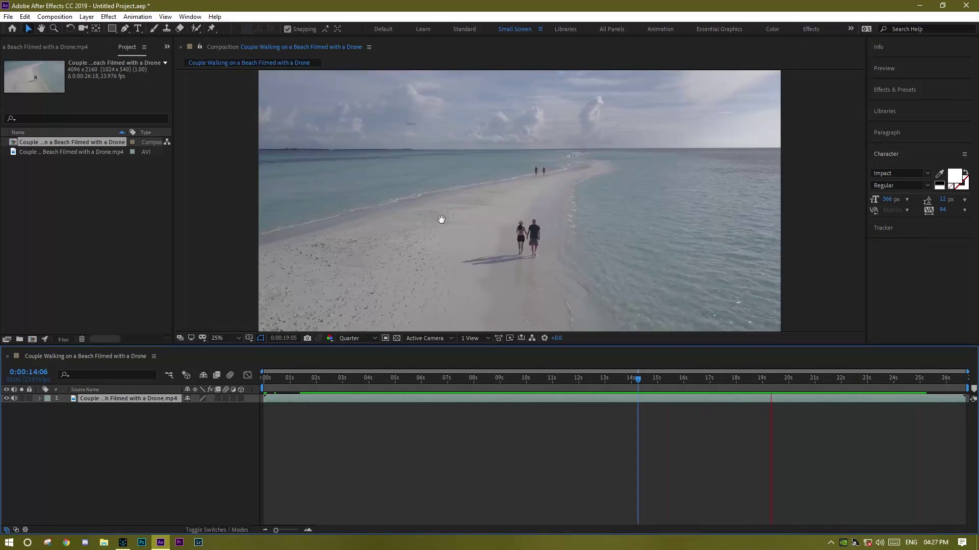
pyautogui.press('space')
pyautogui.moveTo(482, 378); pyautogui.dragTo(264, 378)
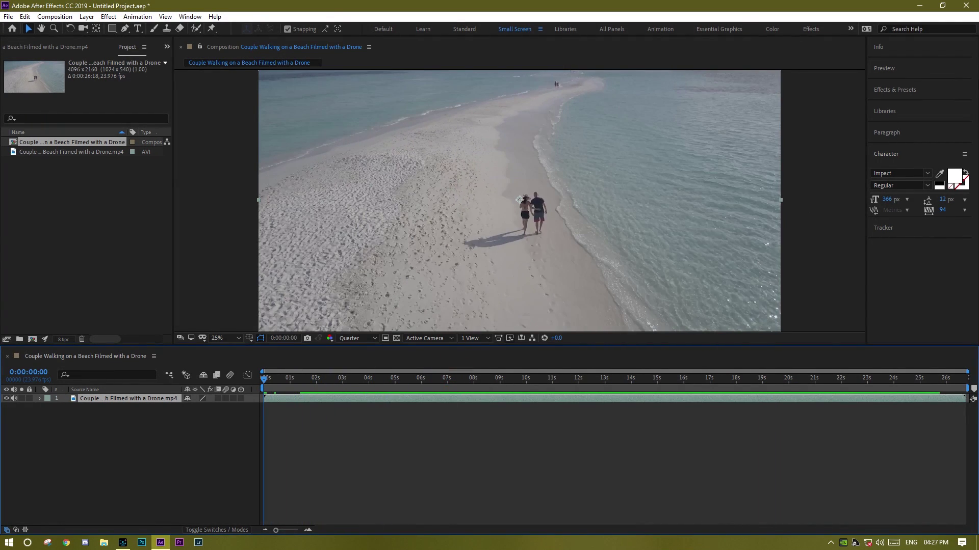
# - Search Effects & Presets for '3d camera' and apply 3D Camera Tracker to the footage layer
pyautogui.click(896, 89)
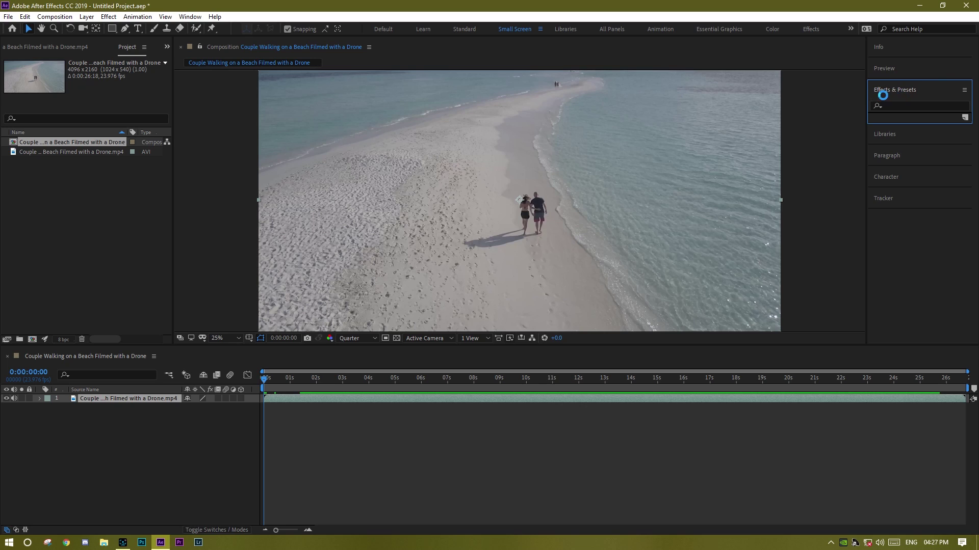
pyautogui.click(925, 106)
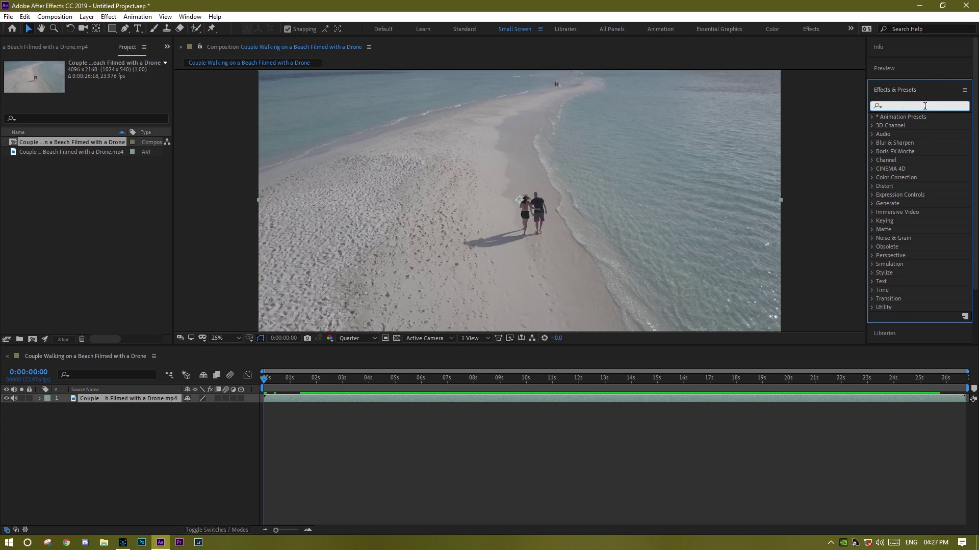
pyautogui.write('3d camera')
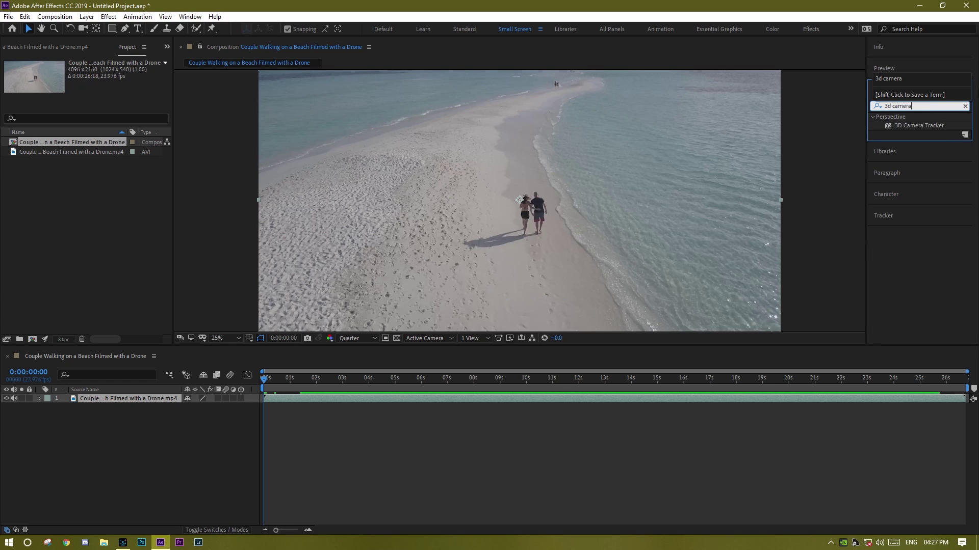
pyautogui.moveTo(912, 127); pyautogui.dragTo(324, 400)
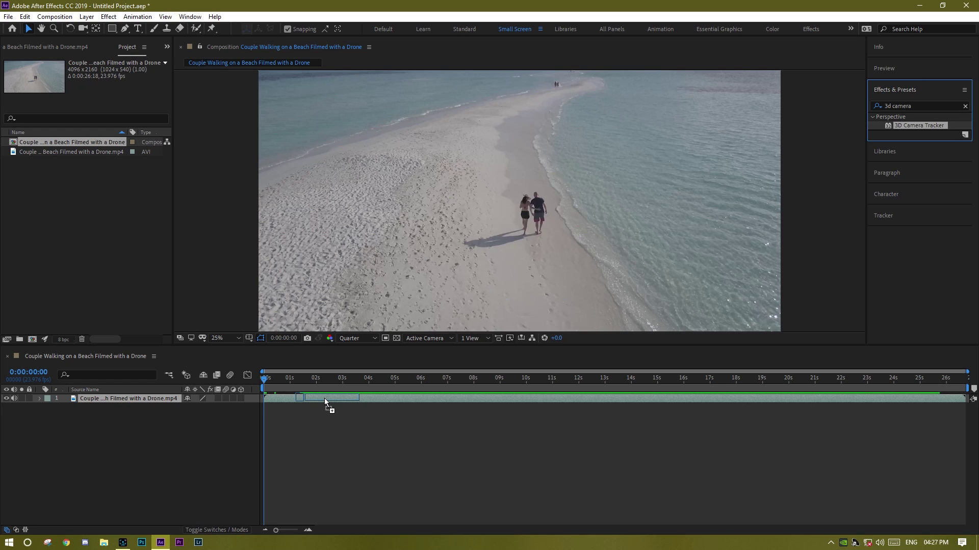
pyautogui.moveTo(324, 398); pyautogui.dragTo(324, 398)
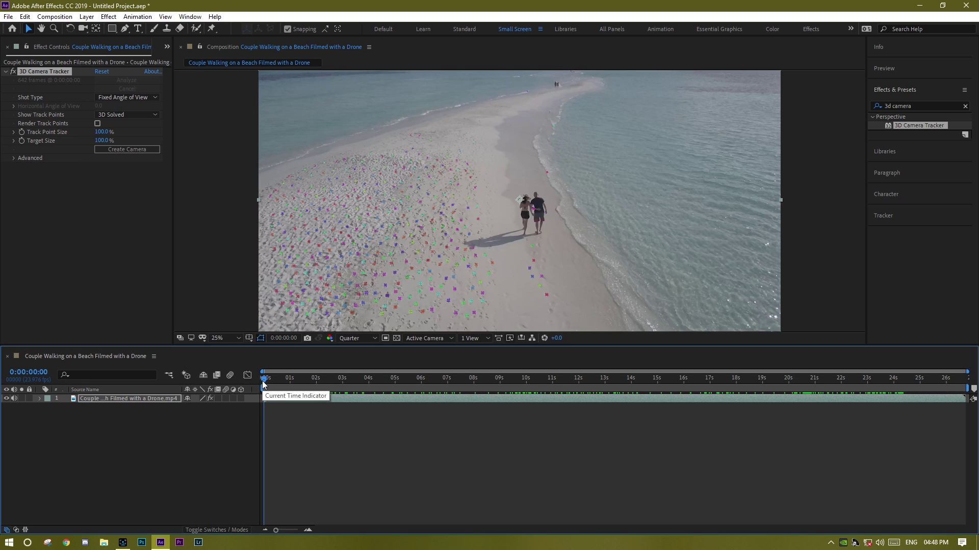
# - Scrub through the solved footage to review the track points on the sand
pyautogui.moveTo(264, 385); pyautogui.dragTo(272, 386)
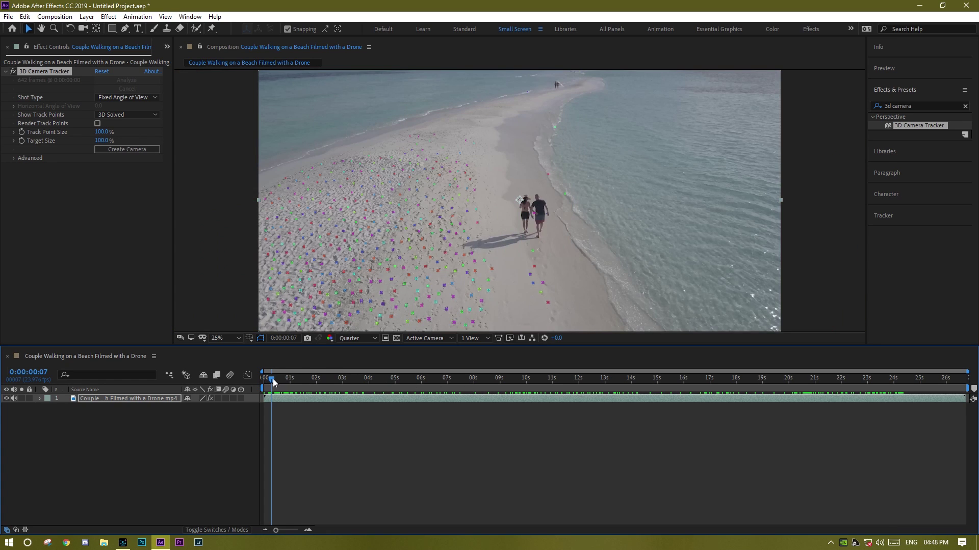
pyautogui.moveTo(273, 378); pyautogui.dragTo(627, 376)
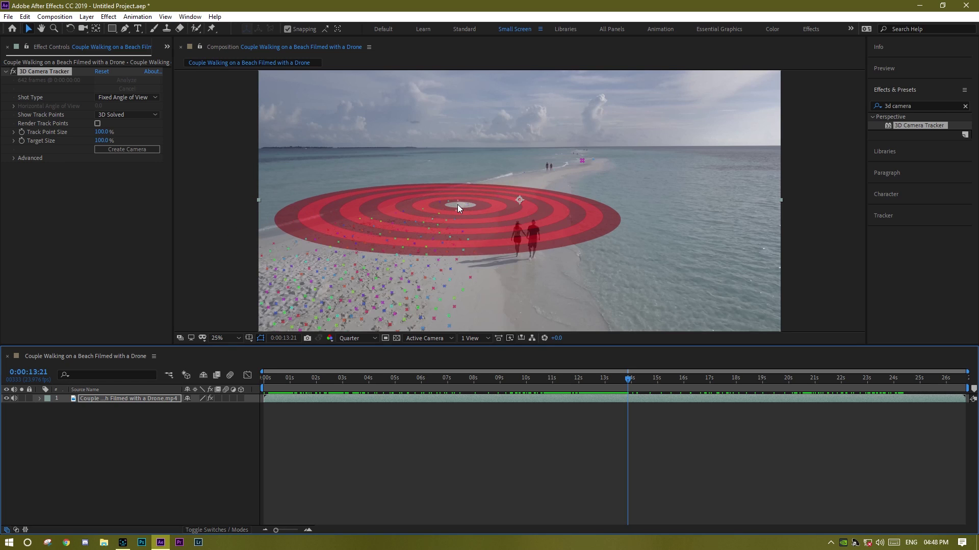
# - Select track points on the sand near the couple and create a text layer and camera there
pyautogui.click(457, 204)
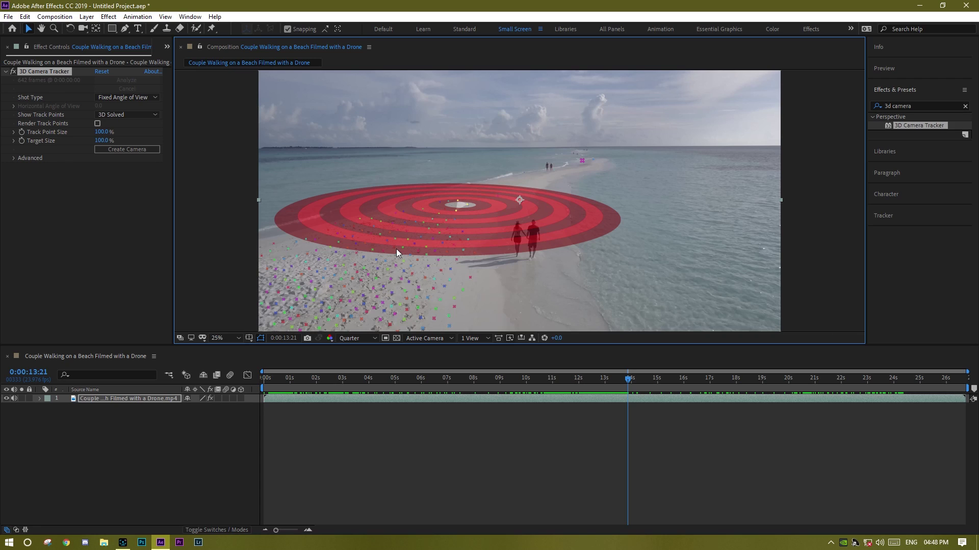
pyautogui.rightClick(459, 206)
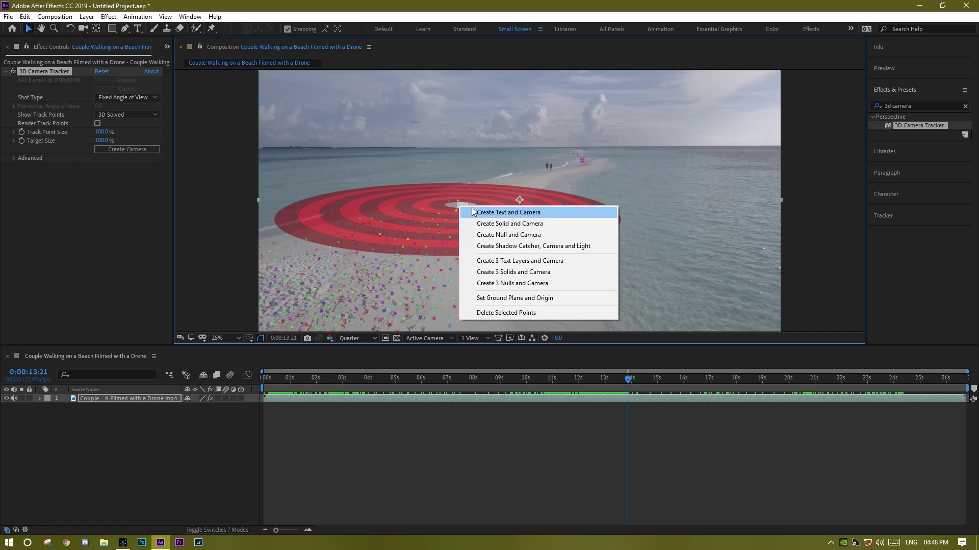
pyautogui.click(556, 215)
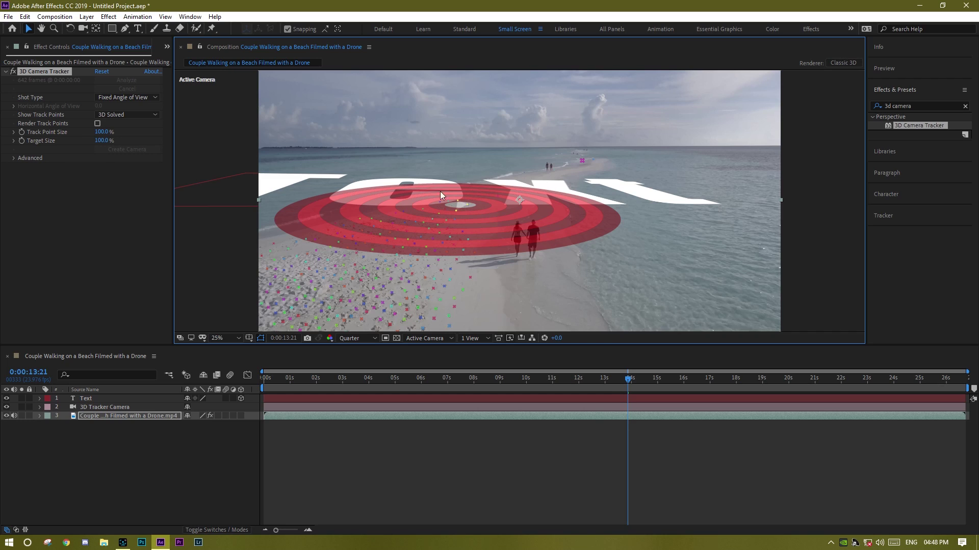
# - Replace the placeholder 'Text' on the sand with the word 'LOve'
pyautogui.click(138, 29)
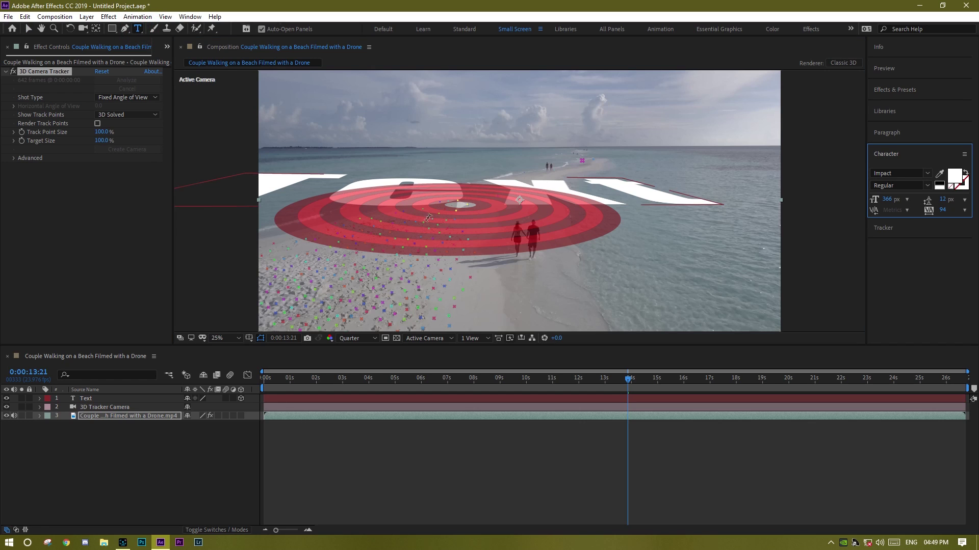
pyautogui.click(479, 197)
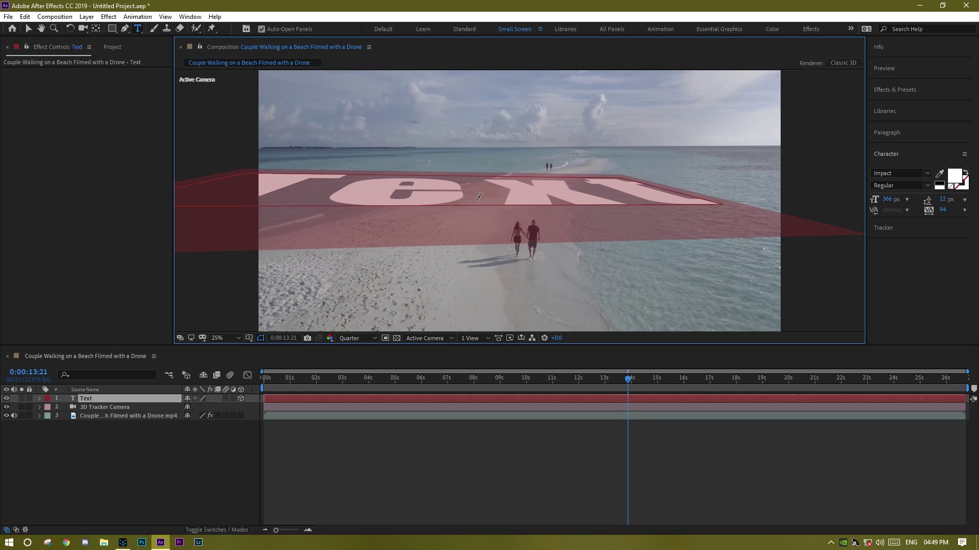
pyautogui.write('LOve')
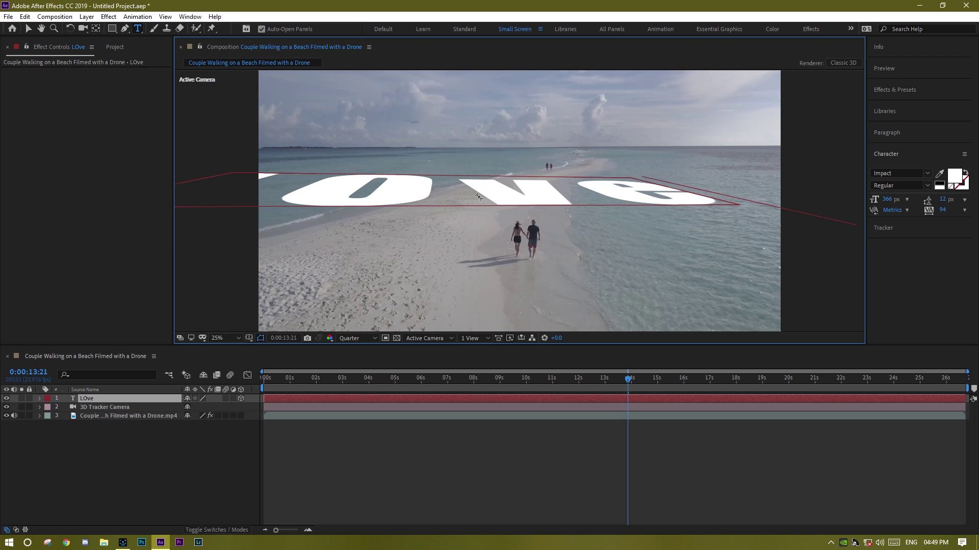
# - Rotate LOve upright on its X axis, then angle it slightly around the other axes
pyautogui.click(70, 28)
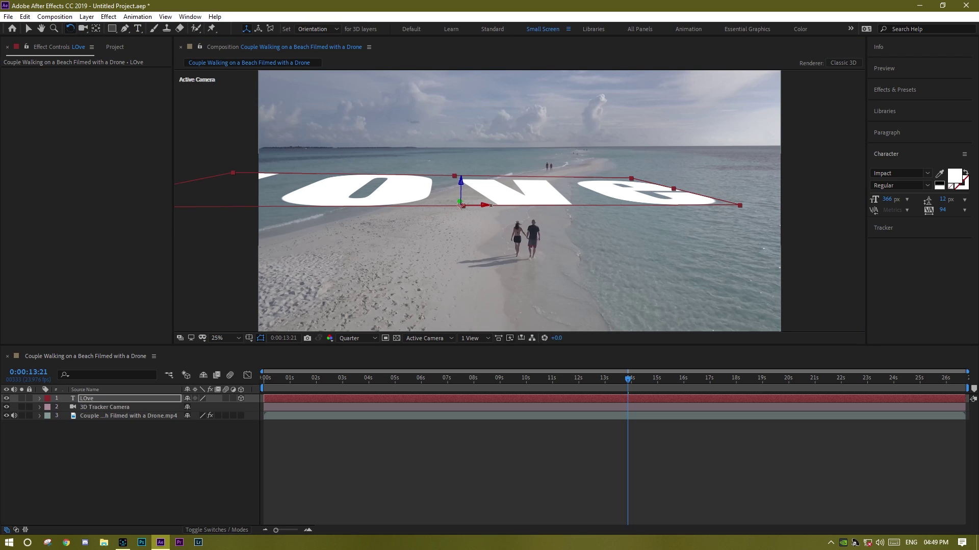
pyautogui.moveTo(487, 210); pyautogui.dragTo(484, 215)
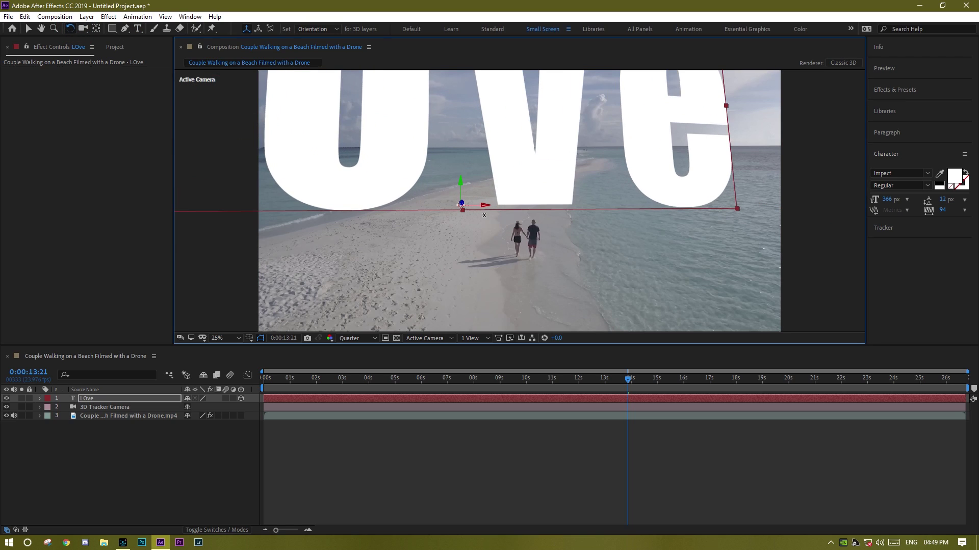
pyautogui.moveTo(460, 180); pyautogui.dragTo(460, 184)
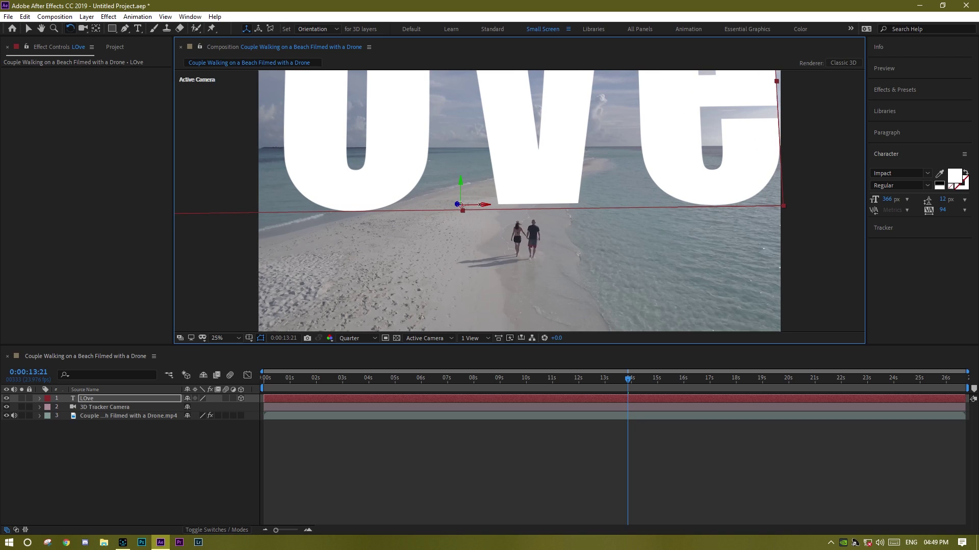
pyautogui.moveTo(481, 206); pyautogui.dragTo(481, 205)
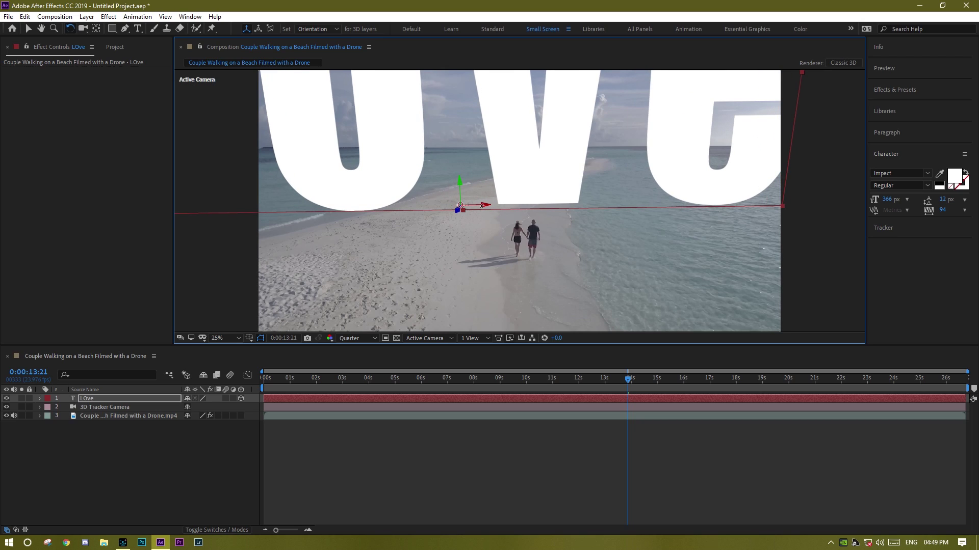
# - Select all the LOve text and reduce its font size to 51 px
pyautogui.click(138, 28)
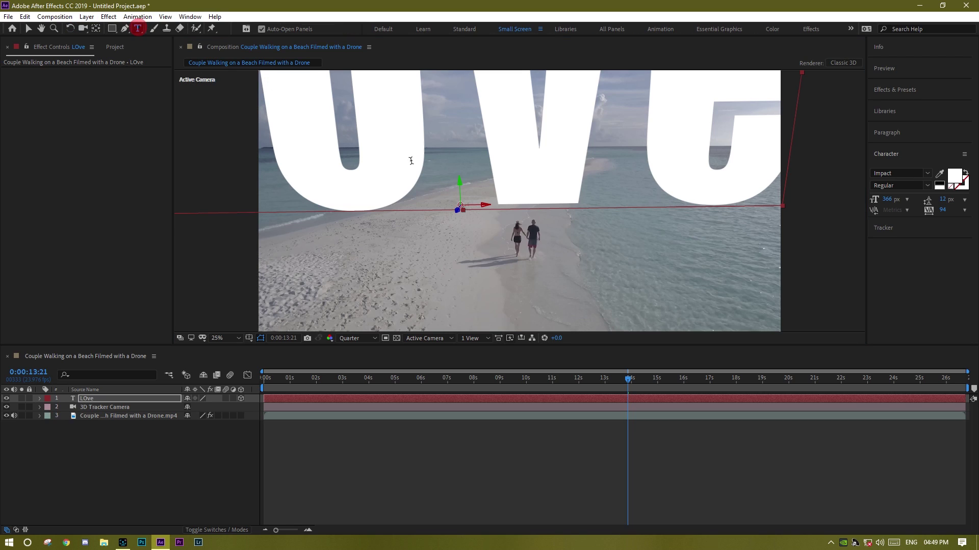
pyautogui.click(411, 161)
pyautogui.hotkey('ctrl', 'a')
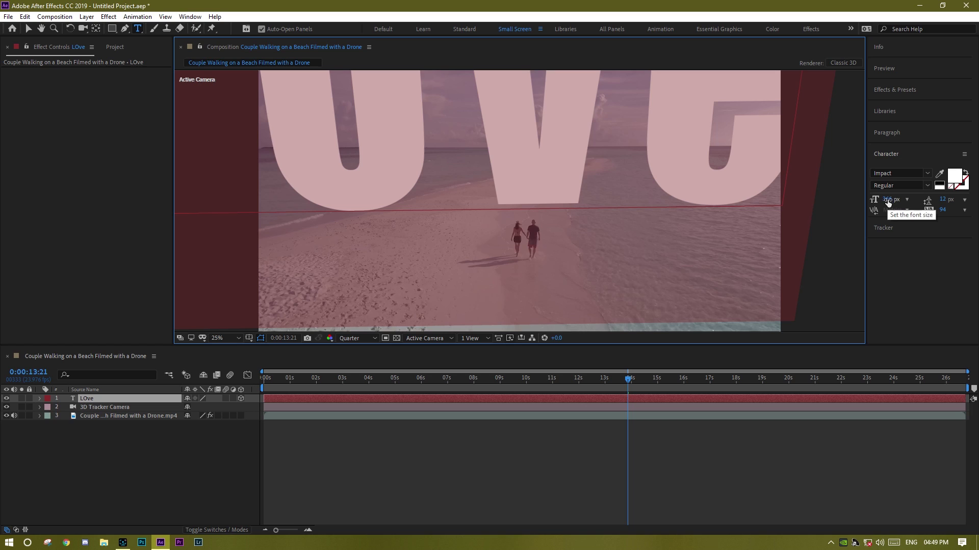
pyautogui.moveTo(887, 201); pyautogui.dragTo(744, 218)
# - Replace the capital O with a lowercase o so the text reads 'Love'
pyautogui.click(460, 196)
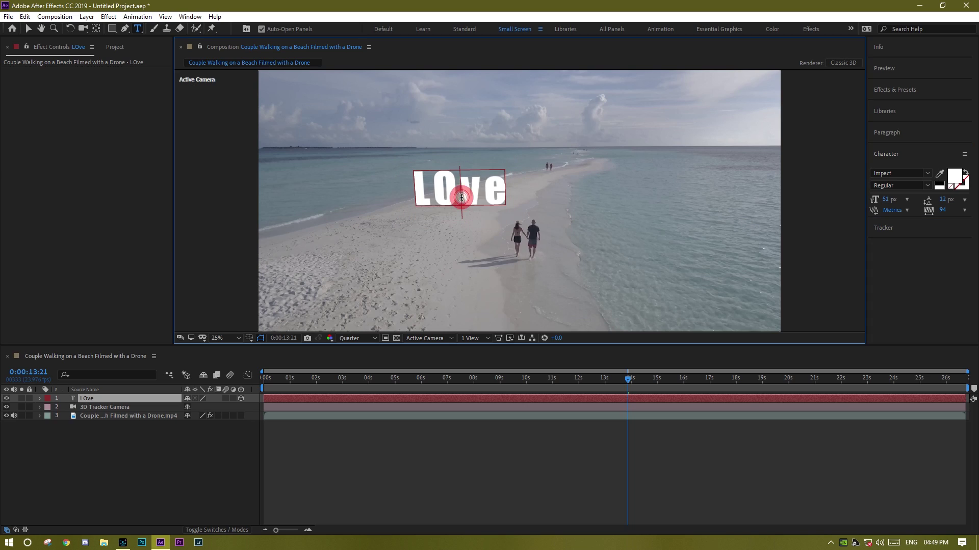
pyautogui.hotkey('shift', 'Left')
pyautogui.write('o')
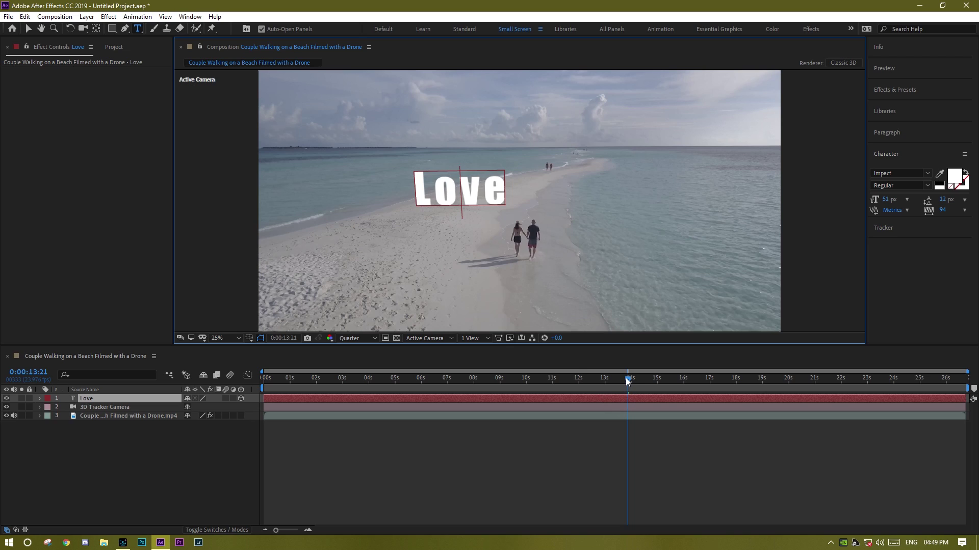
# - Adjust Love's rotation, nudge it slightly right along X, and enlarge it to 230 px
pyautogui.click(70, 29)
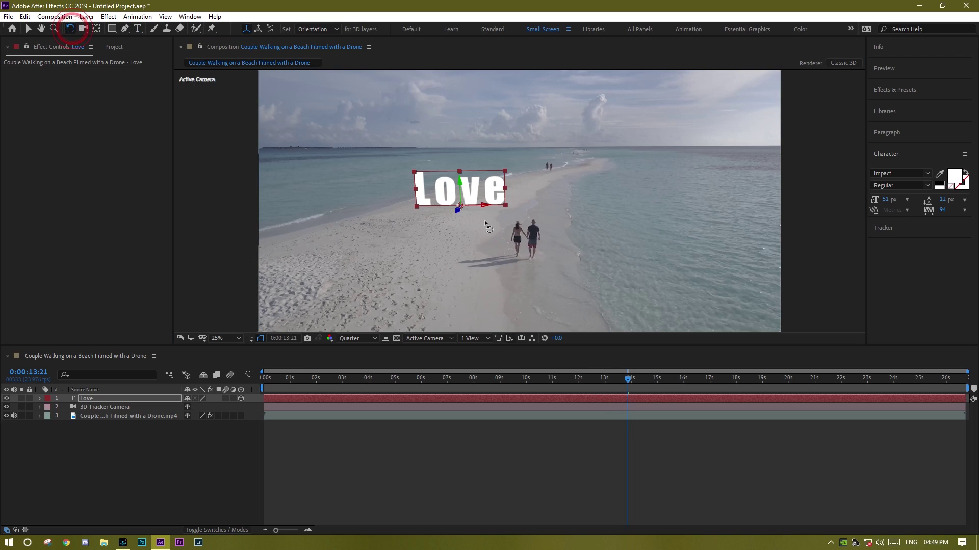
pyautogui.click(483, 204)
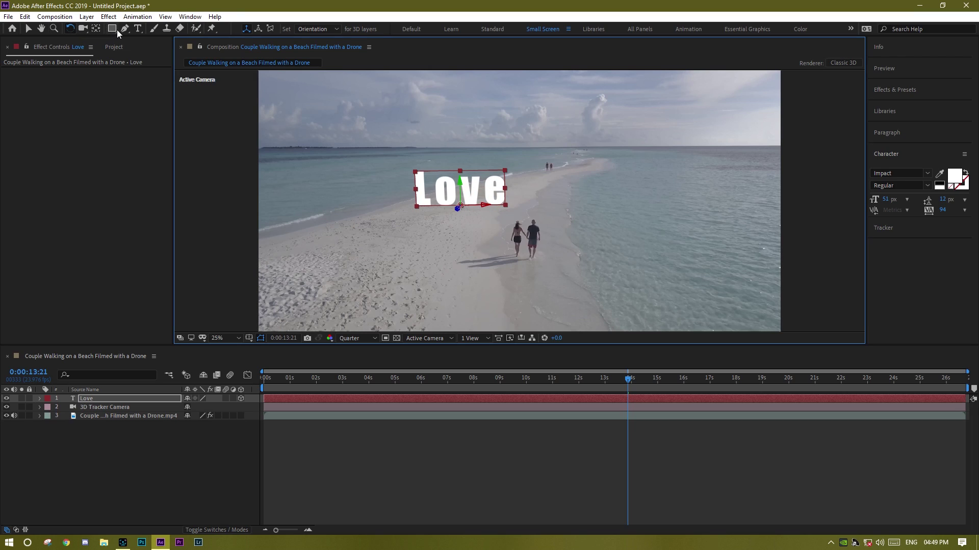
pyautogui.click(29, 28)
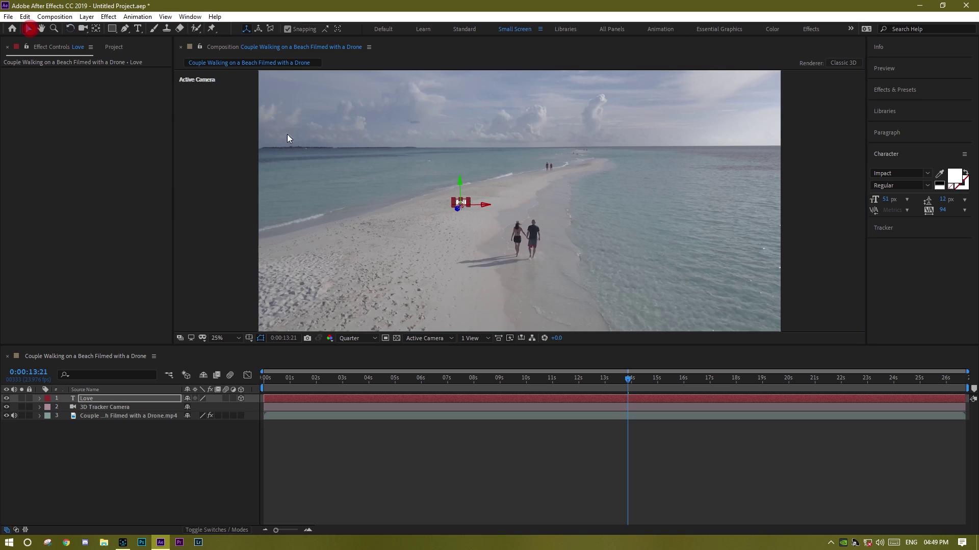
pyautogui.moveTo(479, 203); pyautogui.dragTo(488, 204)
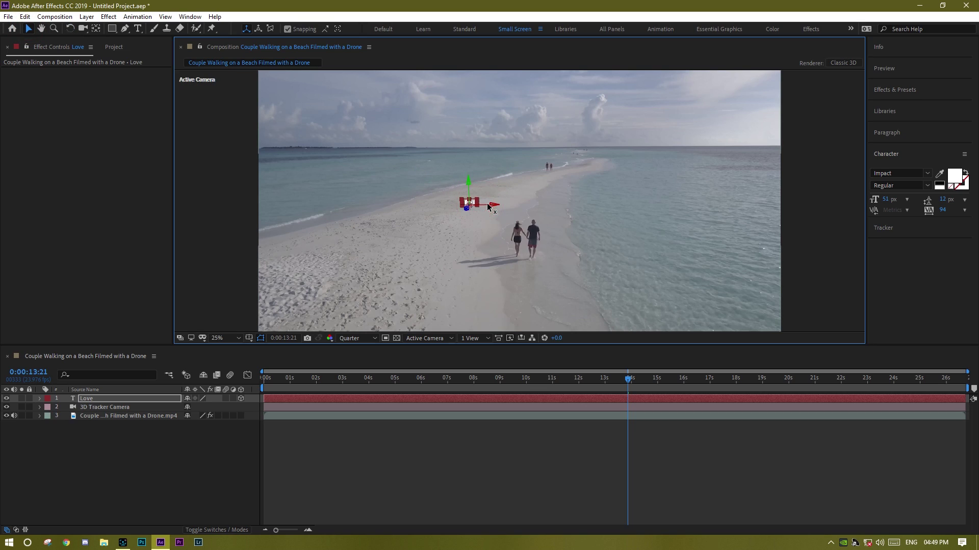
pyautogui.click(71, 30)
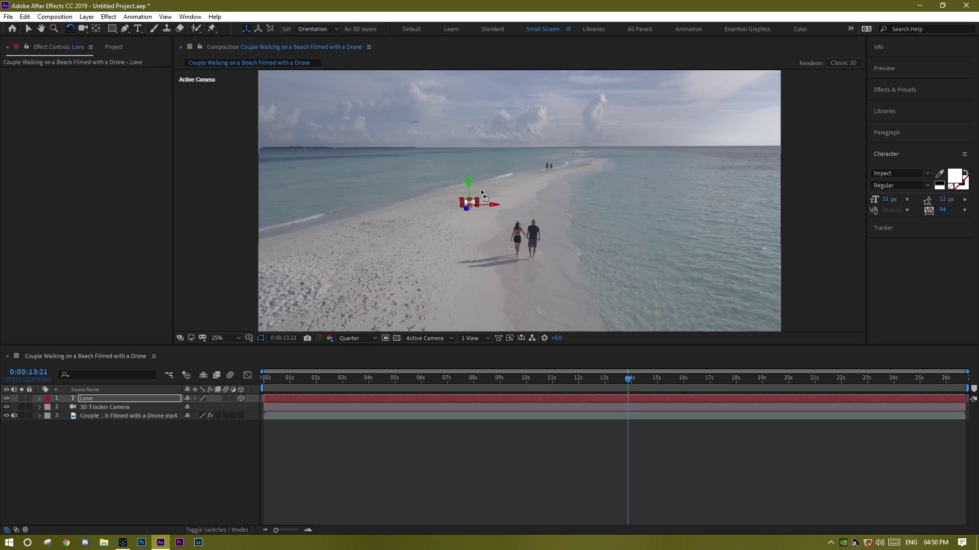
pyautogui.moveTo(888, 200); pyautogui.dragTo(962, 194)
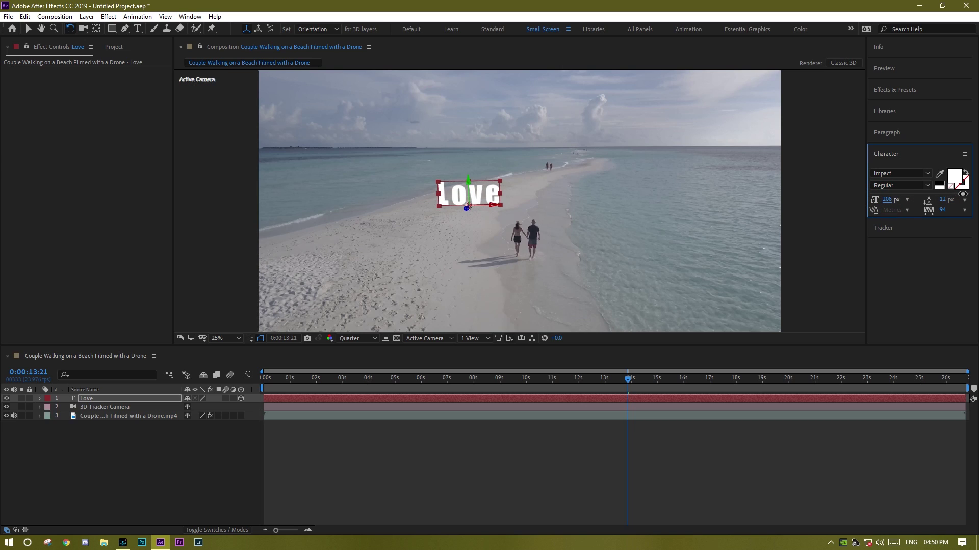
# - Try the Ink Free and Dandeleon Vintage Demo fonts on Love, then return to Impact
pyautogui.click(927, 173)
pyautogui.click(911, 211)
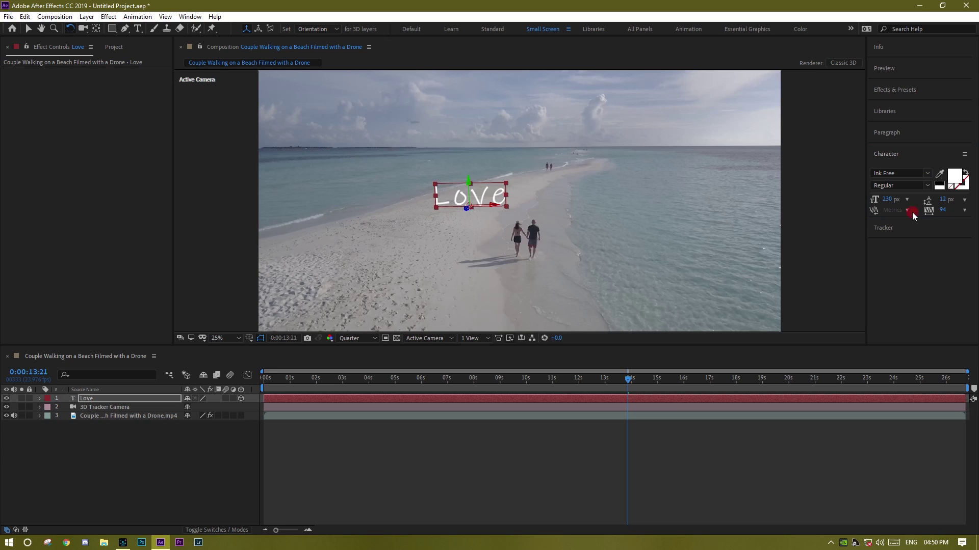
pyautogui.click(927, 174)
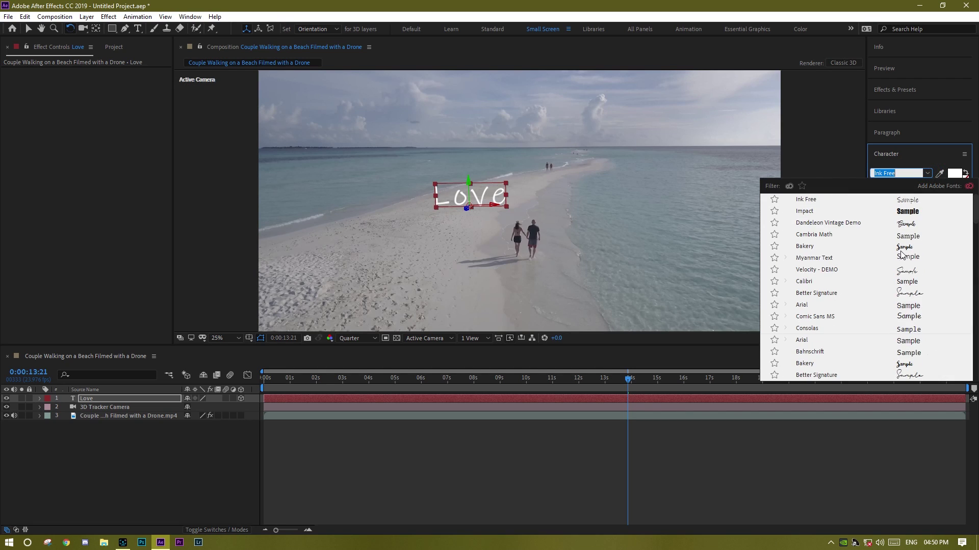
pyautogui.click(914, 227)
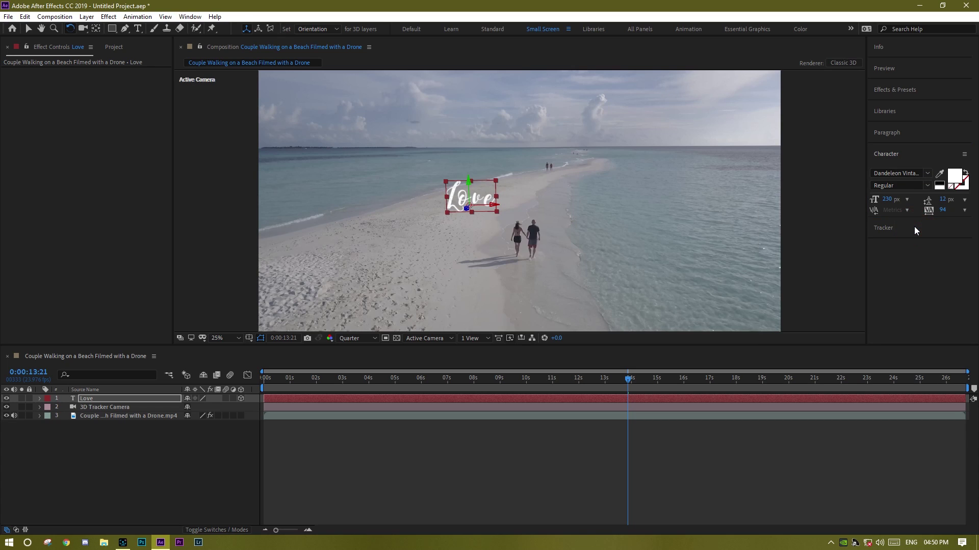
pyautogui.click(928, 174)
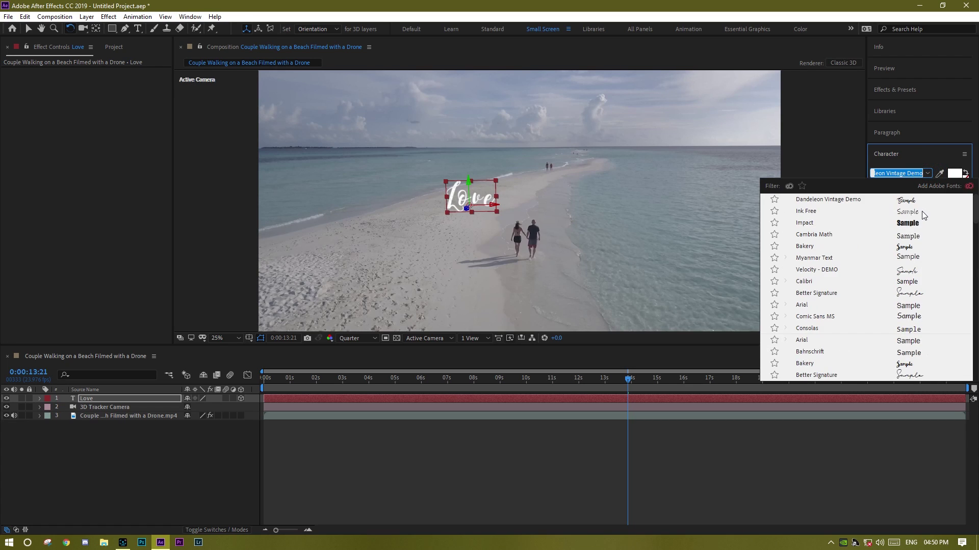
pyautogui.click(919, 223)
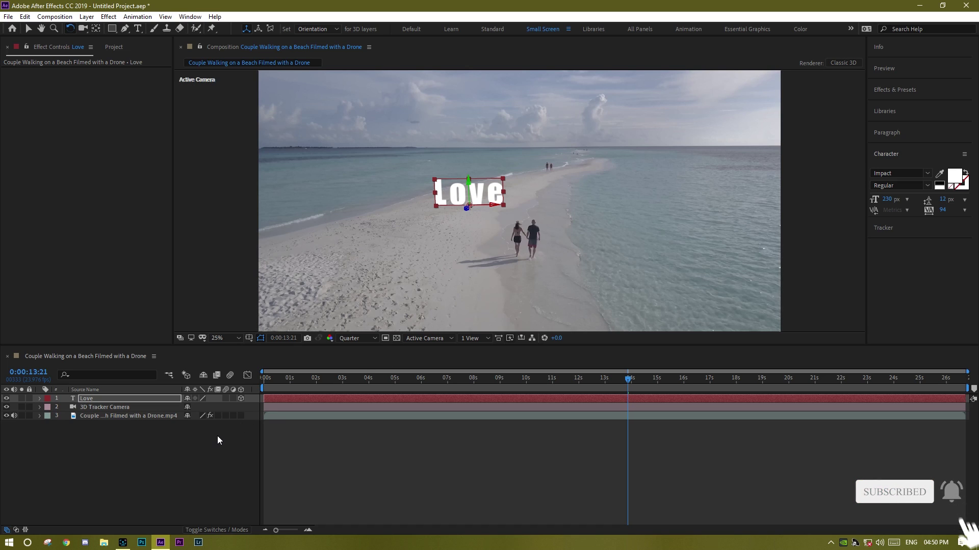
# - Return to the clip start, deselect the Love layer, and play the opening seconds to watch the tracked text
pyautogui.moveTo(441, 378); pyautogui.dragTo(253, 378)
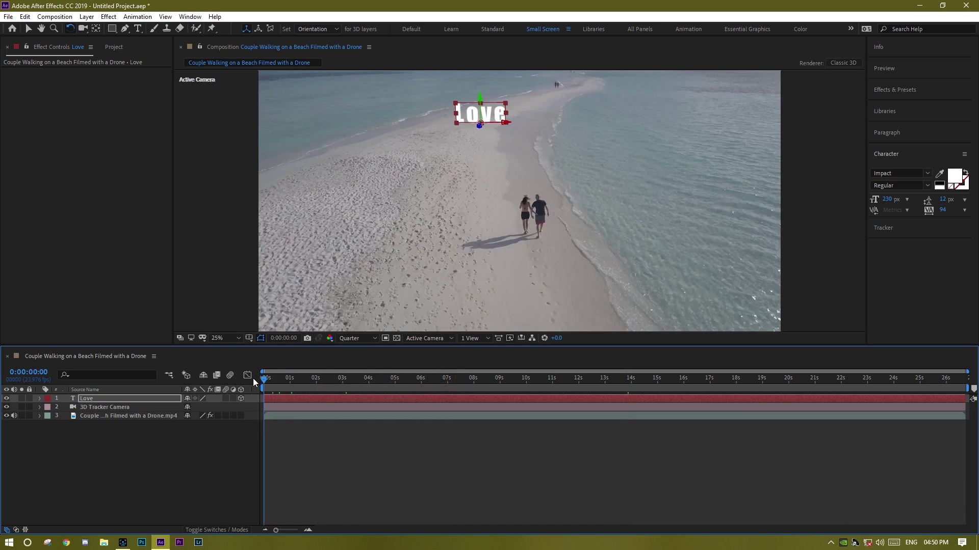
pyautogui.click(210, 453)
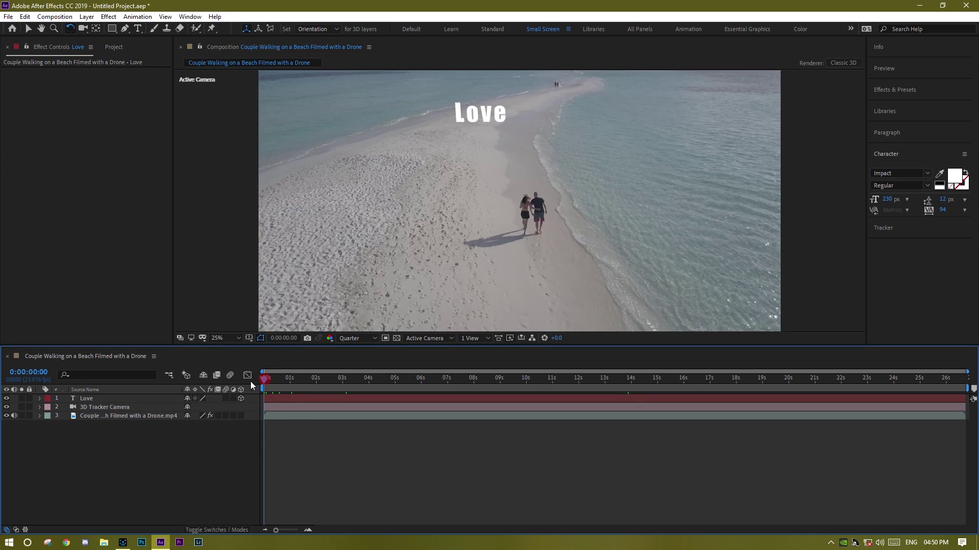
pyautogui.press('space')
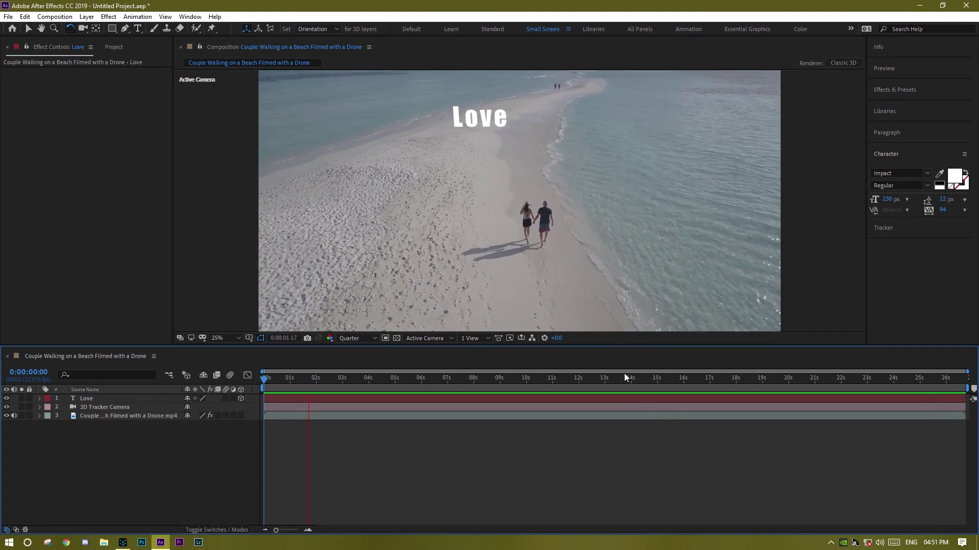
pyautogui.press('space')
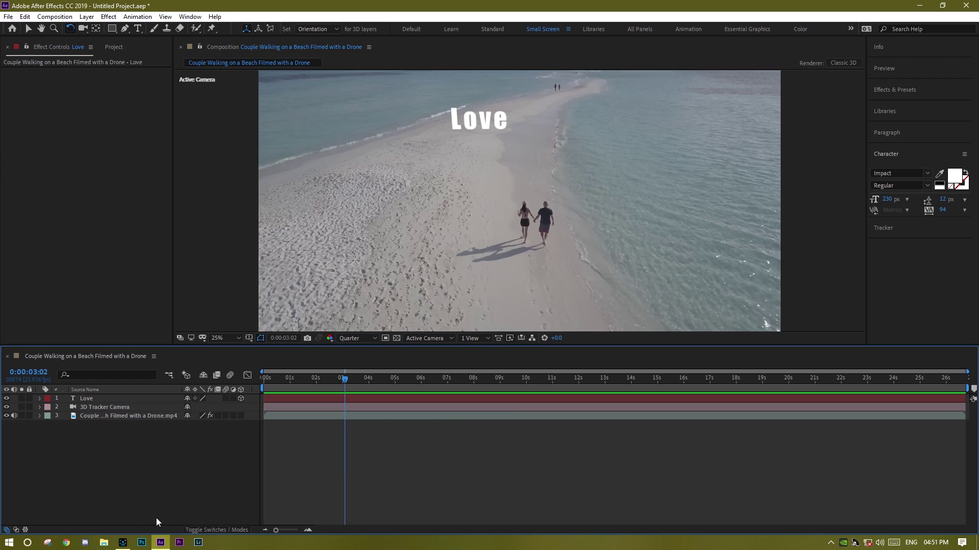